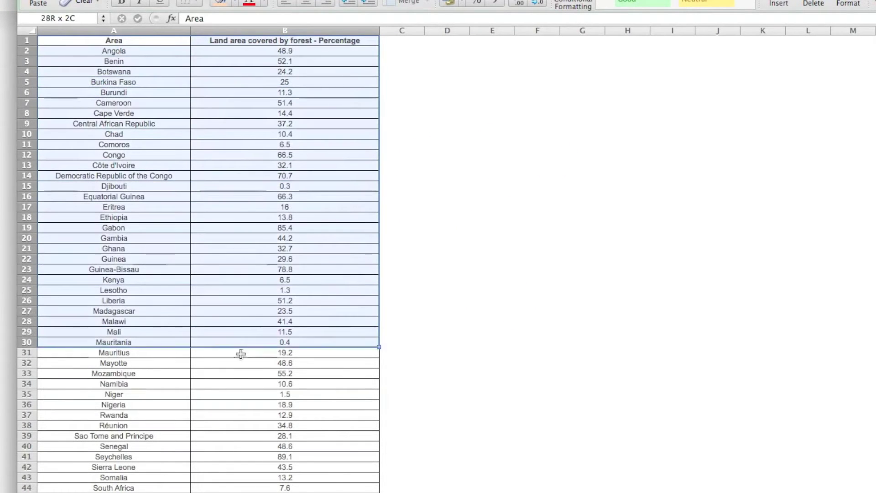
Copy the Excel table of countries and their forest-cover percentages.
right_click(251, 389)
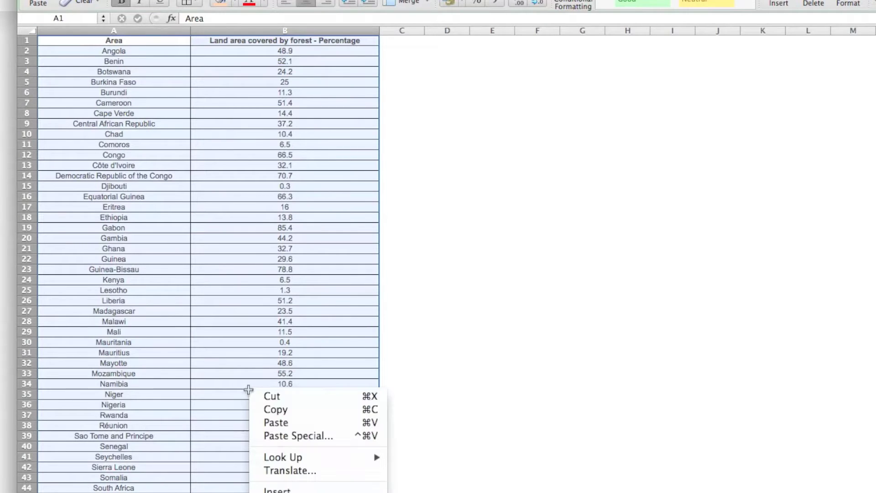
click(269, 411)
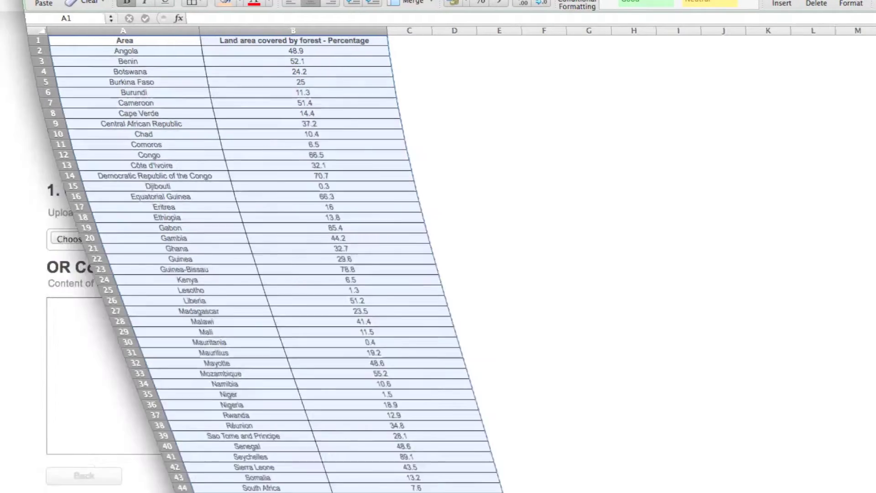
Paste the forest-cover table into DevInfo's data box and advance to the visualization.
right_click(63, 270)
click(105, 323)
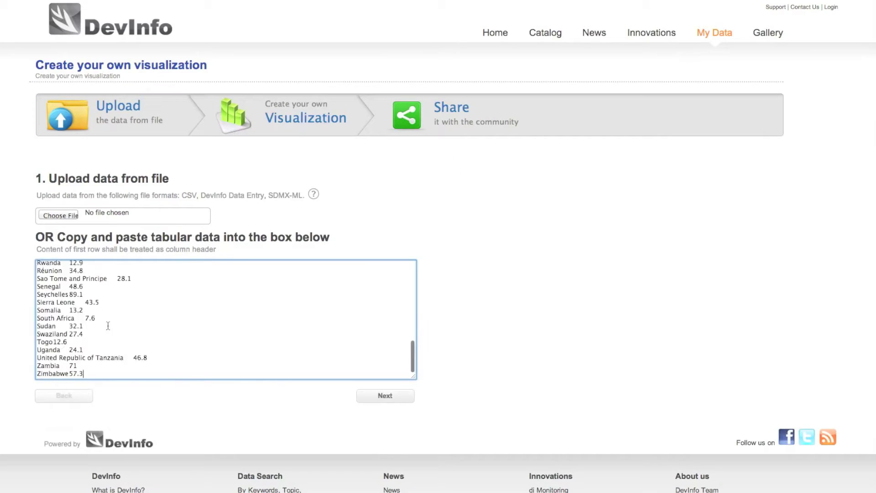
click(396, 392)
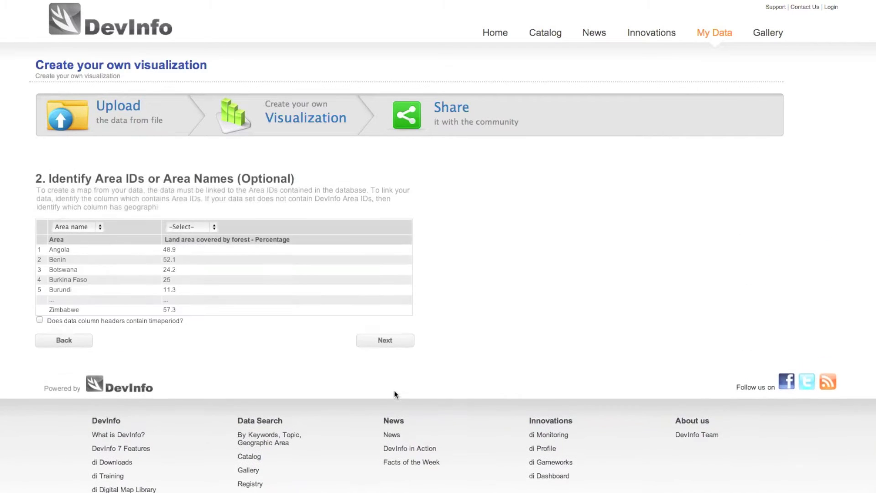
click(371, 345)
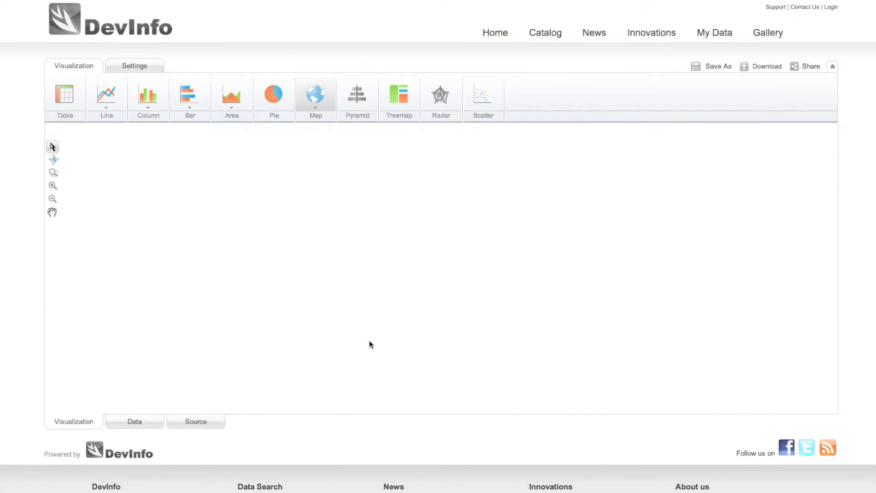
Shade the map with the magenta palette, zoom on central Africa and label the countries.
click(131, 69)
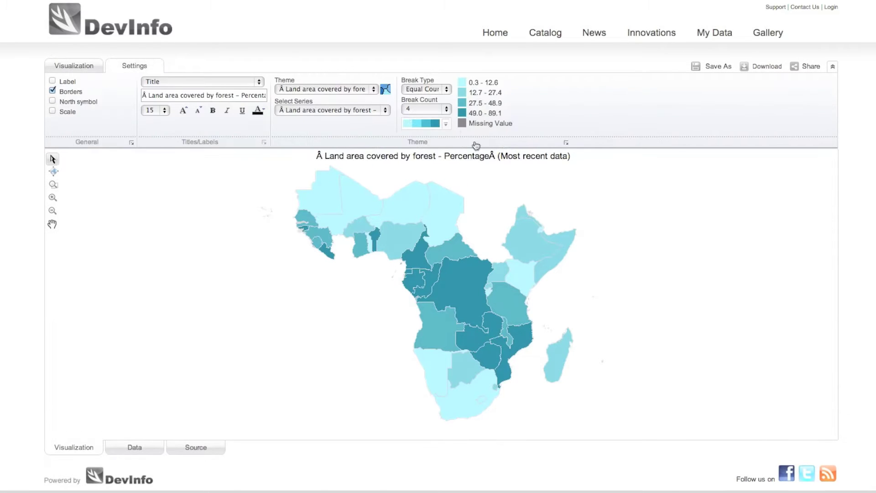
click(446, 124)
click(650, 168)
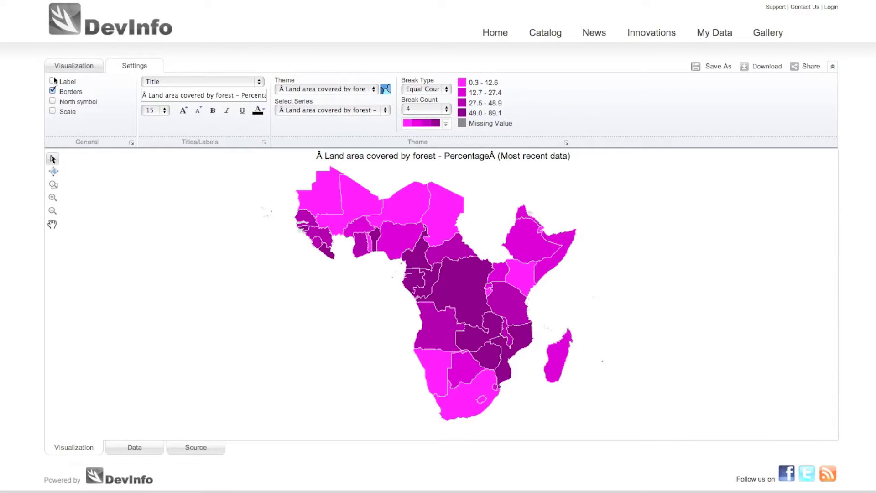
click(53, 184)
drag(383, 251, 503, 319)
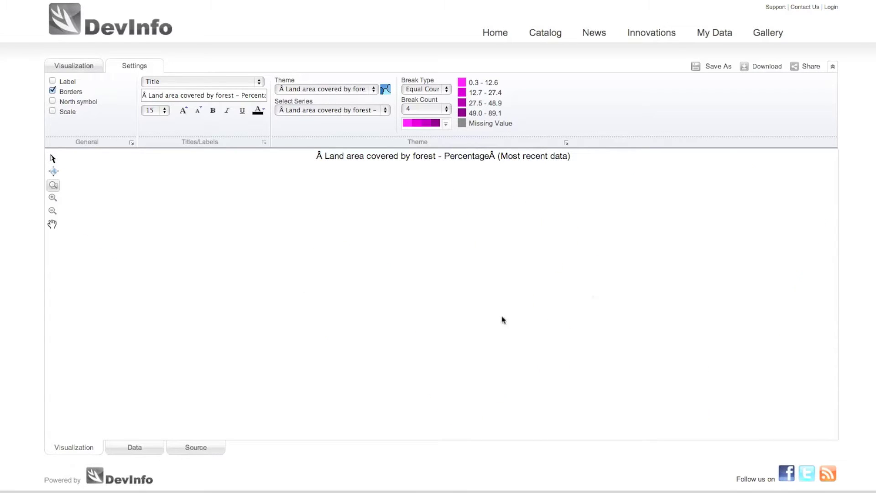
click(53, 82)
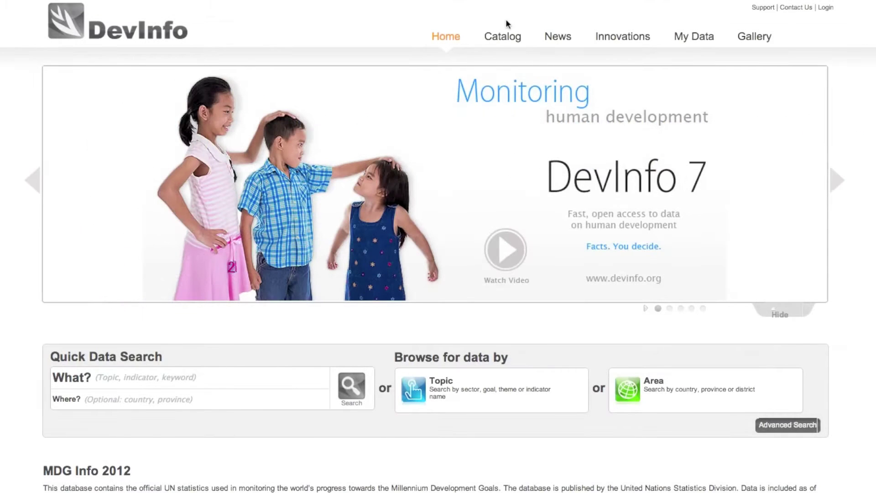
click(501, 38)
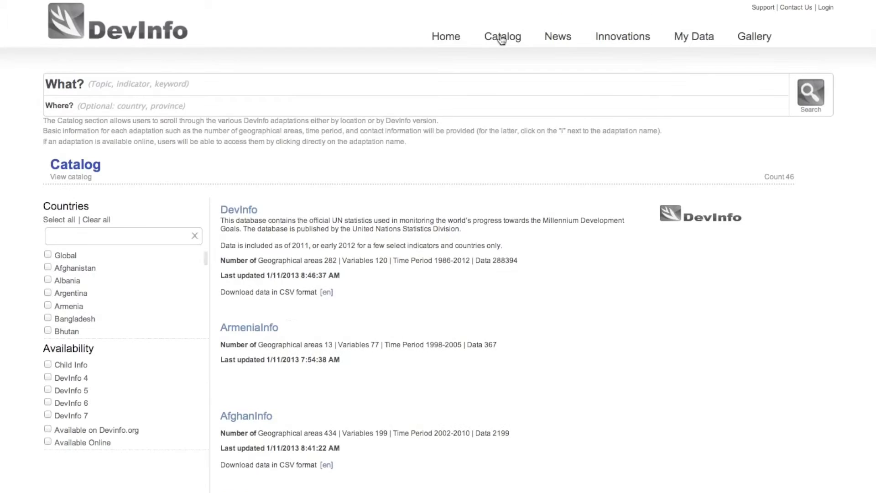
scroll(121, 271, down, 5)
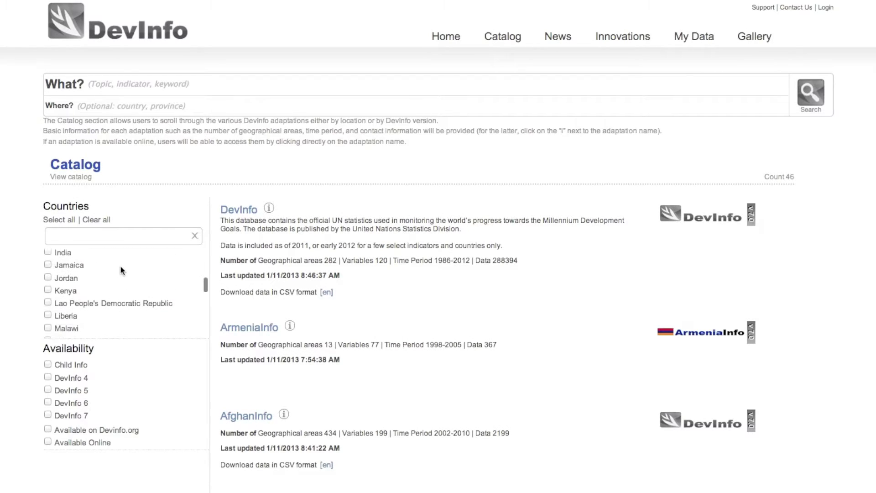
scroll(121, 270, down, 1)
click(48, 308)
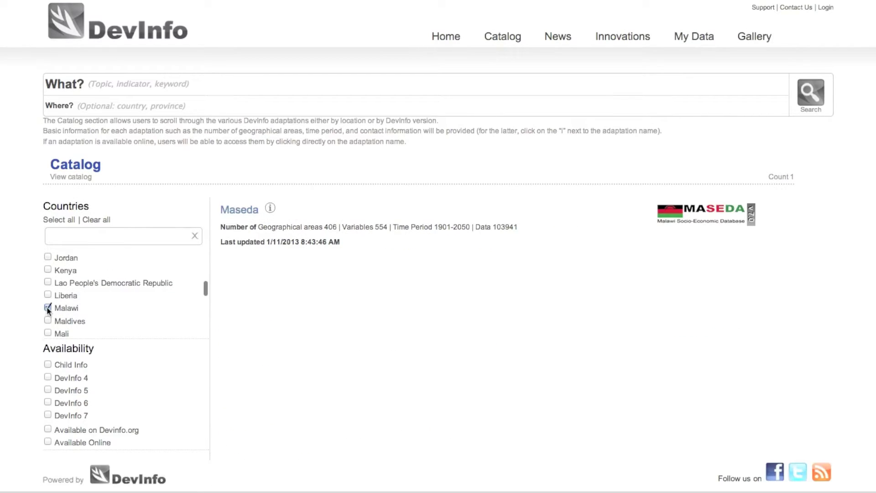
click(229, 209)
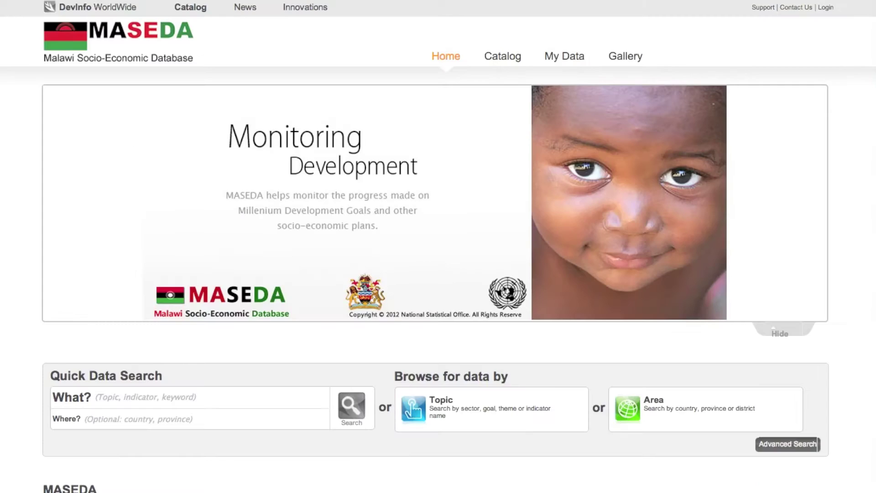
mouse_move(569, 64)
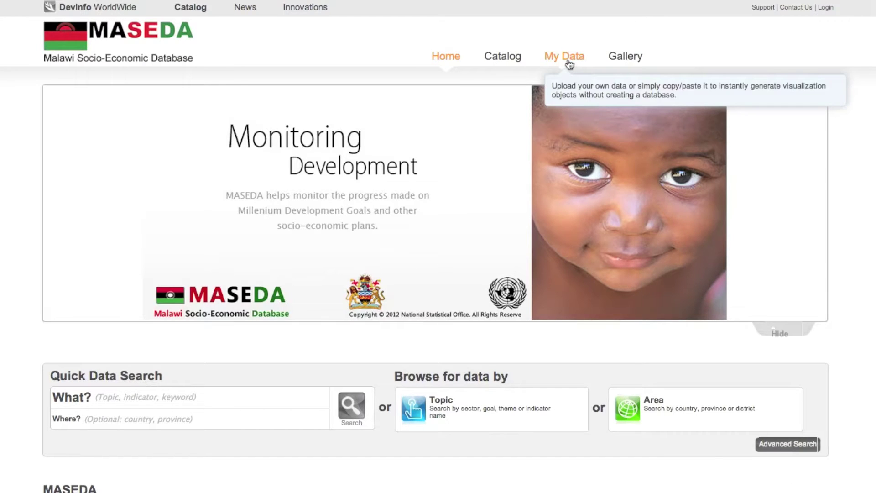
click(570, 64)
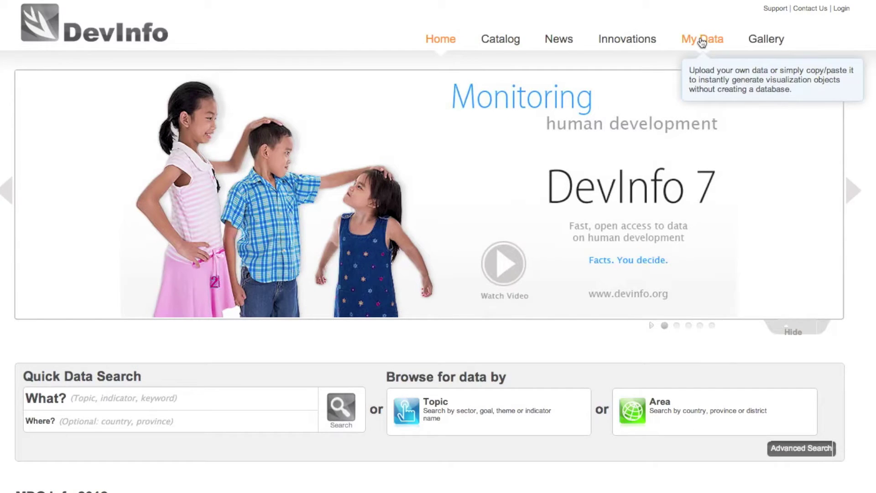
Open the My Data upload page and enlarge the Sample Excel.xls window beside it.
click(702, 40)
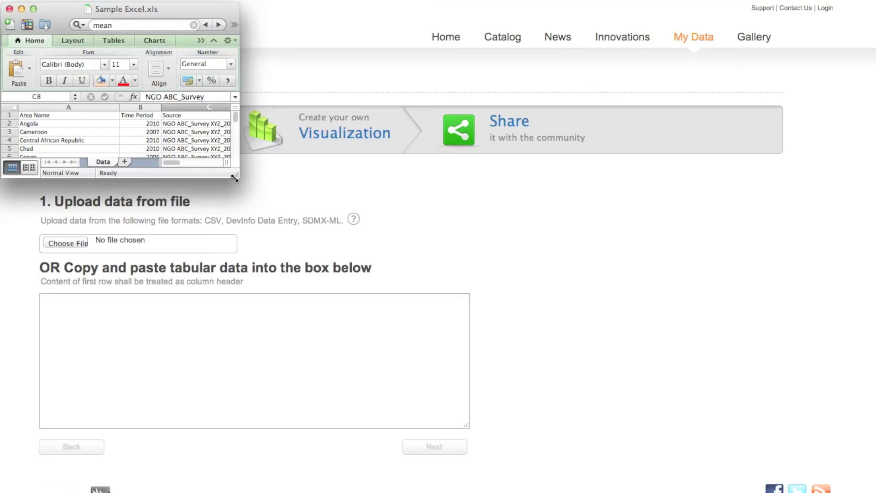
drag(237, 184, 614, 486)
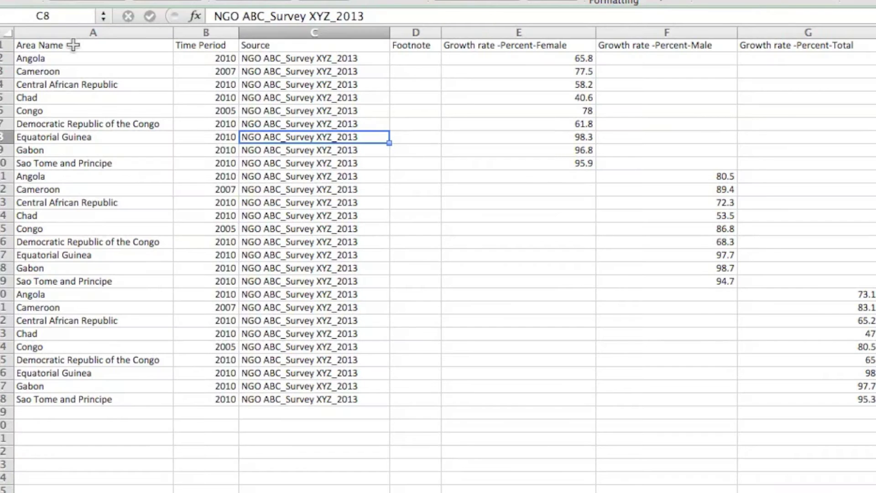
Point out the Area Name, Time Period, Source and Footnote column headers.
click(56, 115)
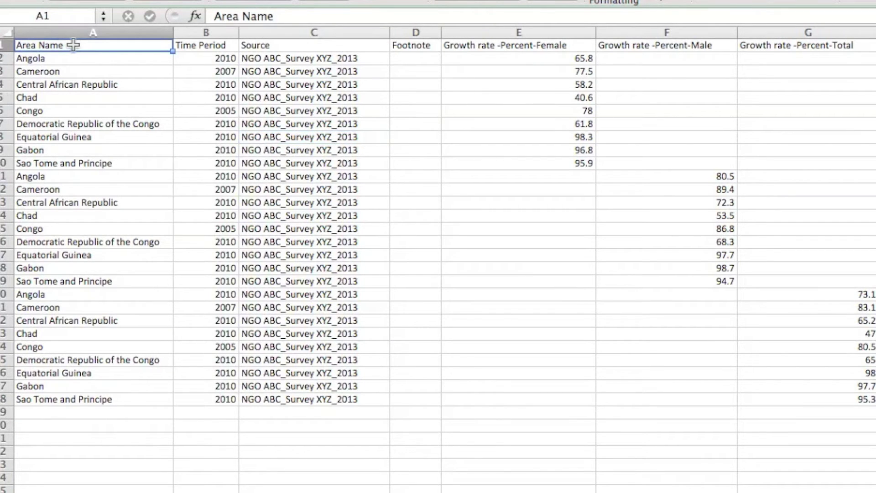
click(184, 44)
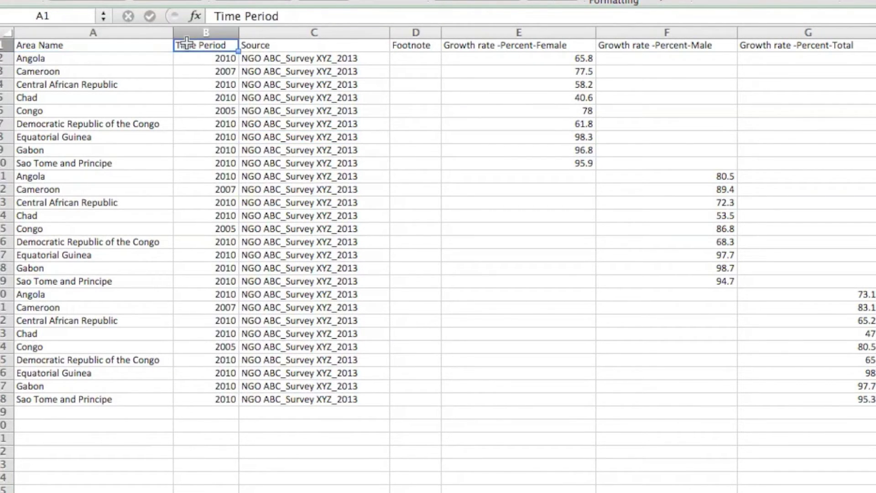
click(260, 45)
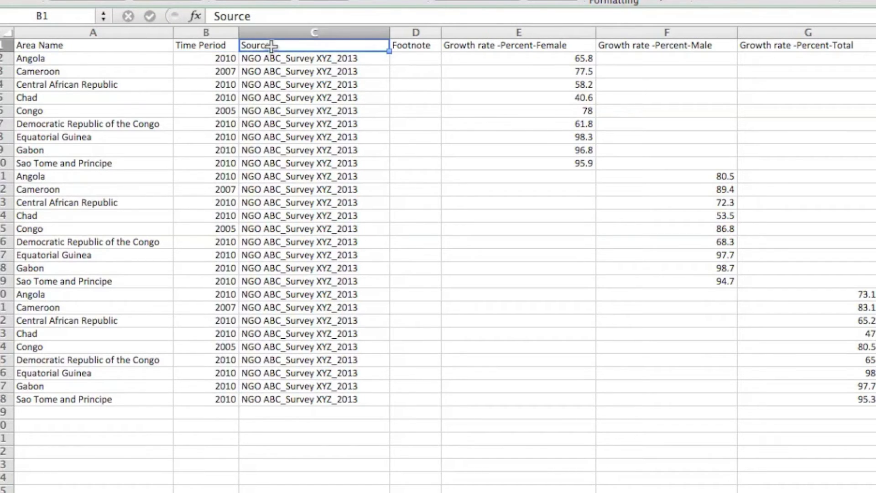
click(404, 45)
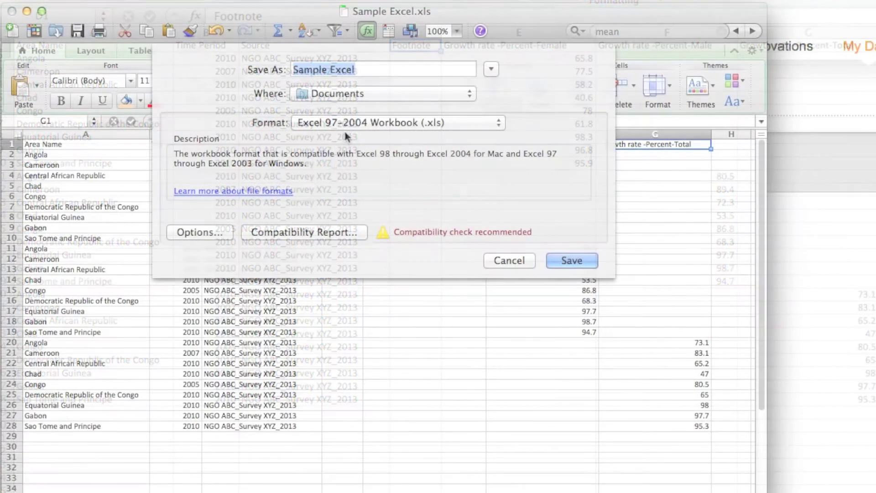
Save the Sample Excel workbook as Comma Separated Values (.csv).
click(329, 127)
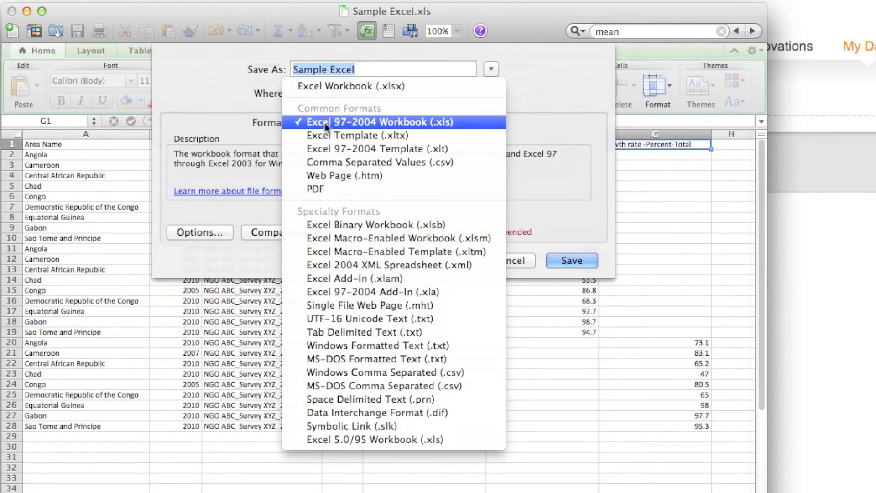
click(322, 164)
click(565, 260)
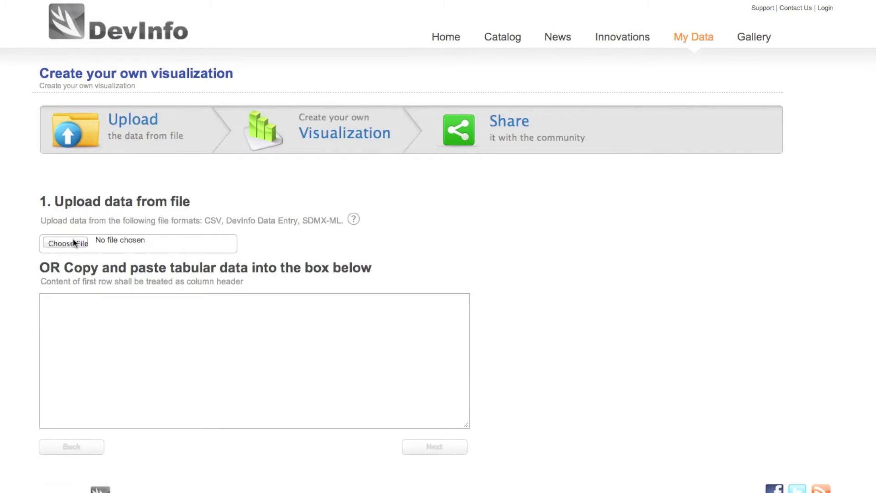
Upload Sample Excel.csv from Documents and continue to the area-identification step.
click(74, 243)
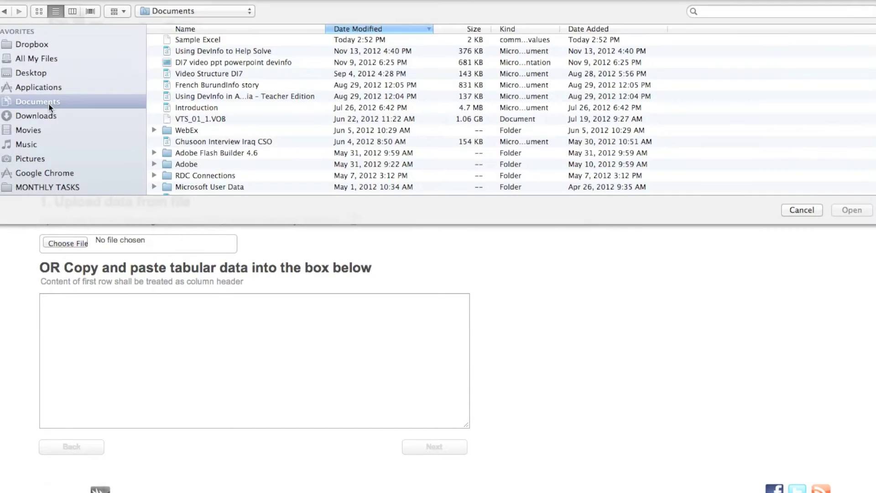
click(194, 39)
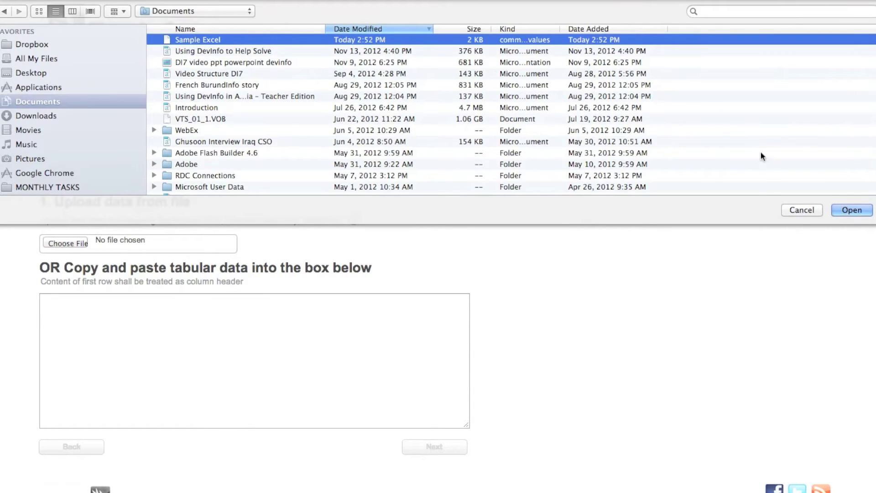
click(837, 210)
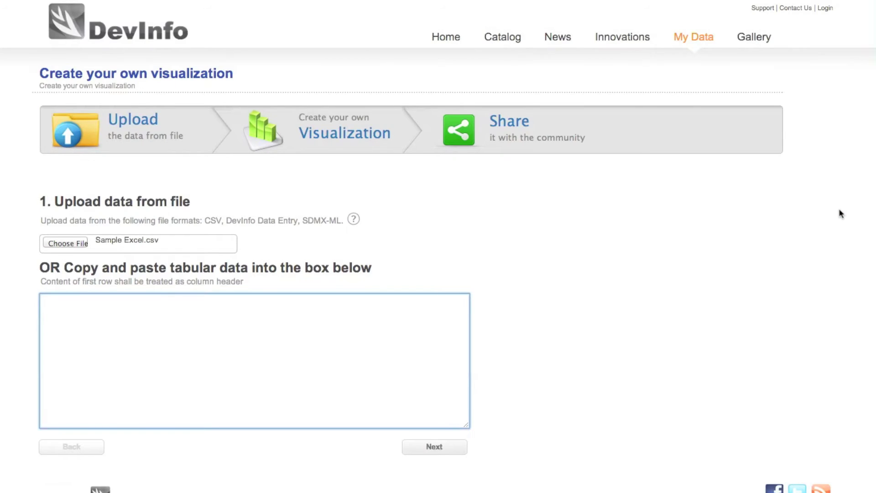
click(431, 450)
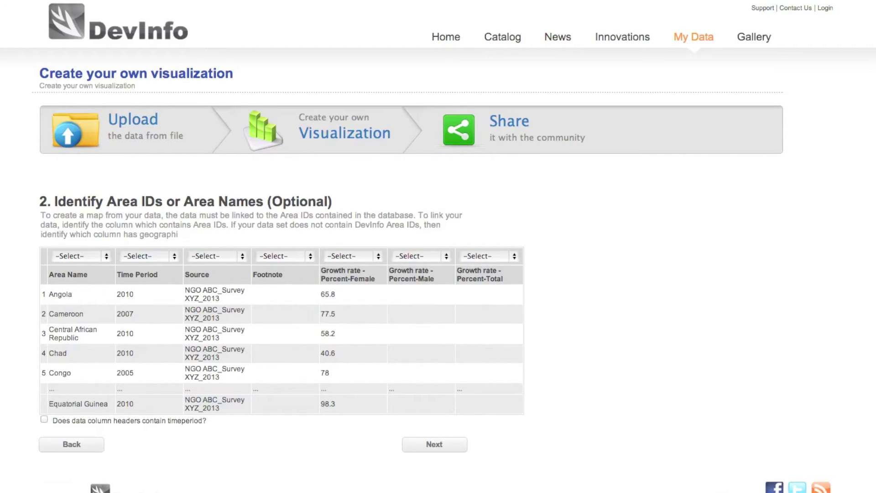
Mark column one as Area name and column two as Time period, then continue.
click(73, 255)
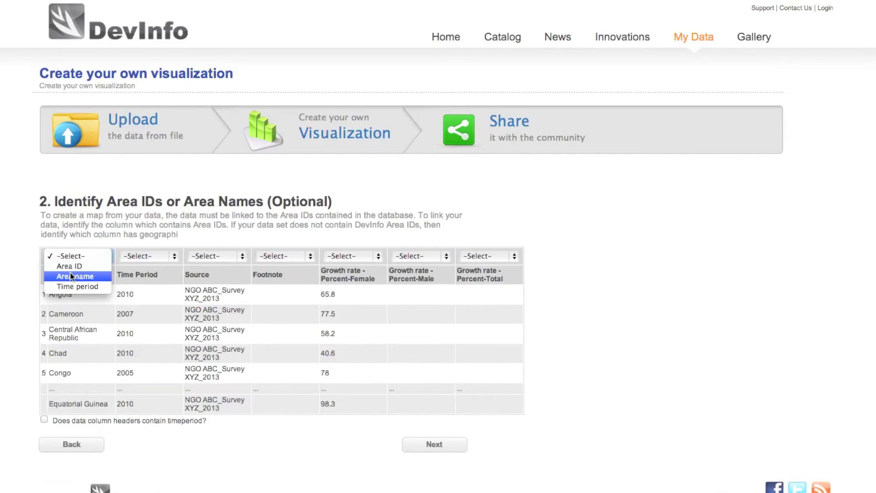
click(72, 276)
click(145, 257)
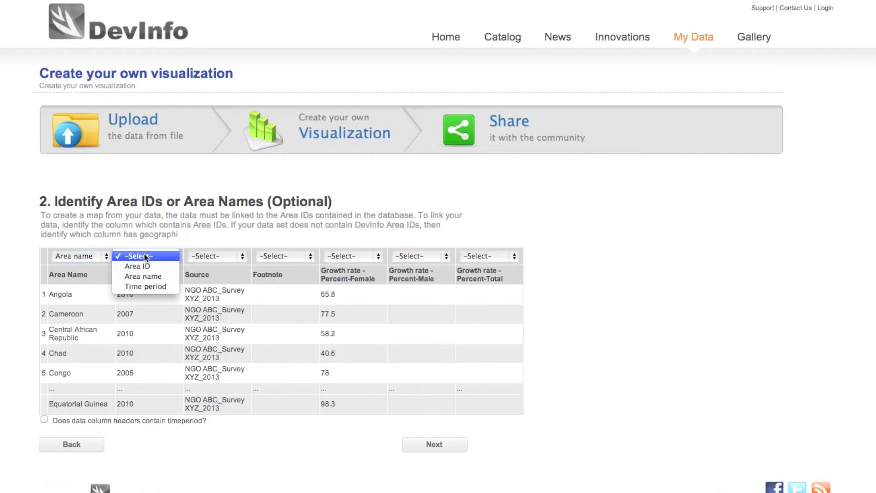
click(141, 286)
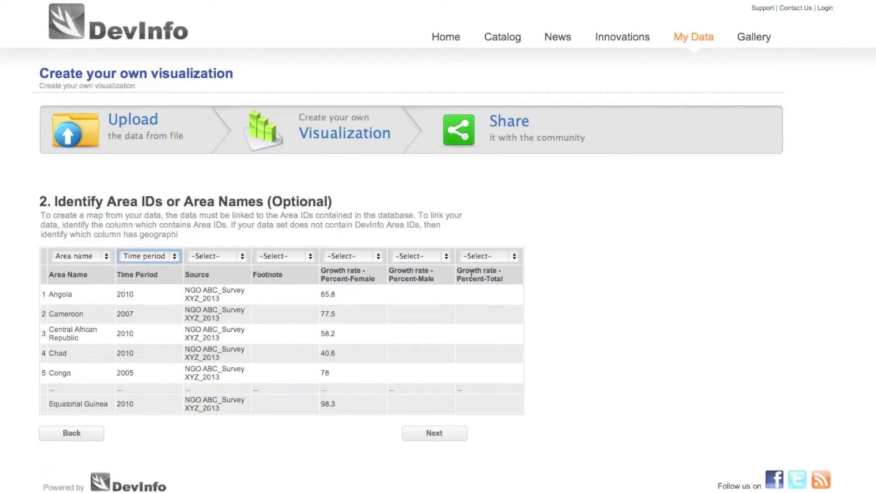
click(407, 438)
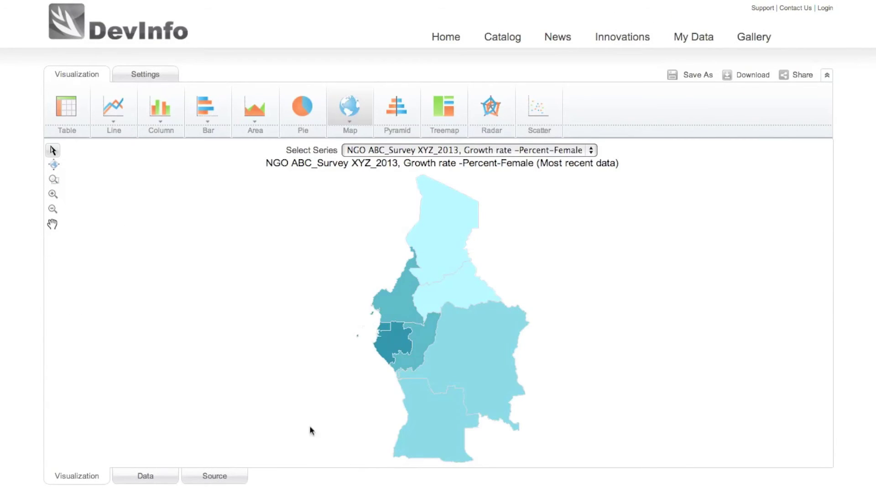
Switch the map to the Growth rate - Percent-Total series.
click(401, 154)
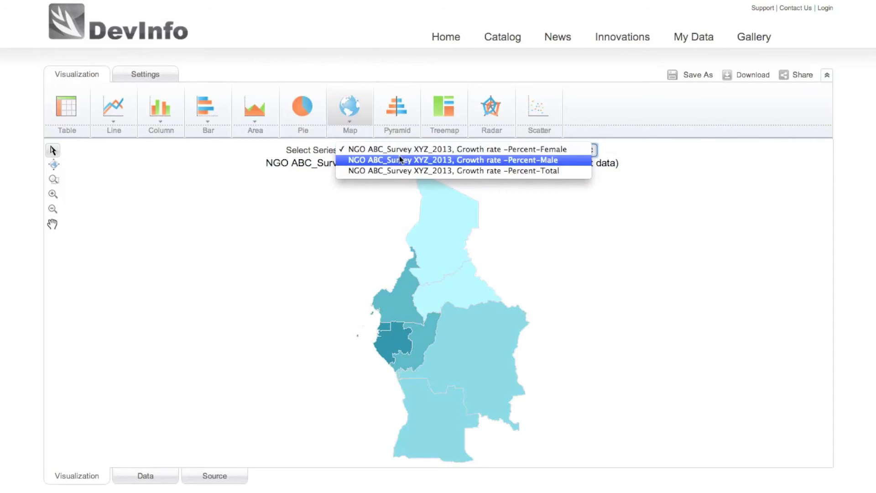
click(400, 159)
click(399, 154)
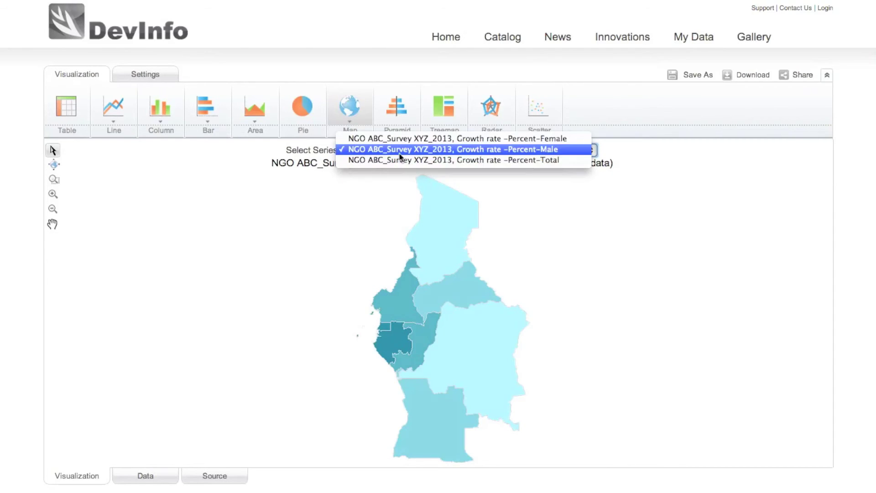
click(398, 163)
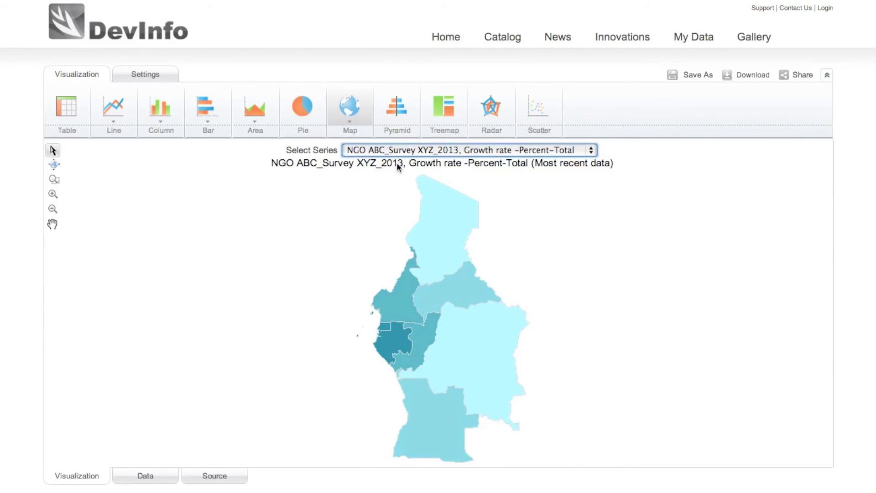
Apply the green colour ramp to the map and label the country names.
click(139, 74)
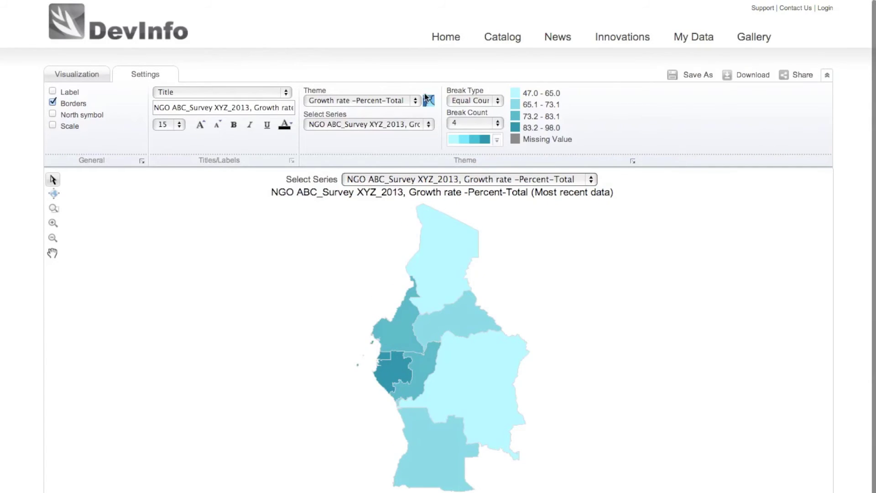
click(495, 148)
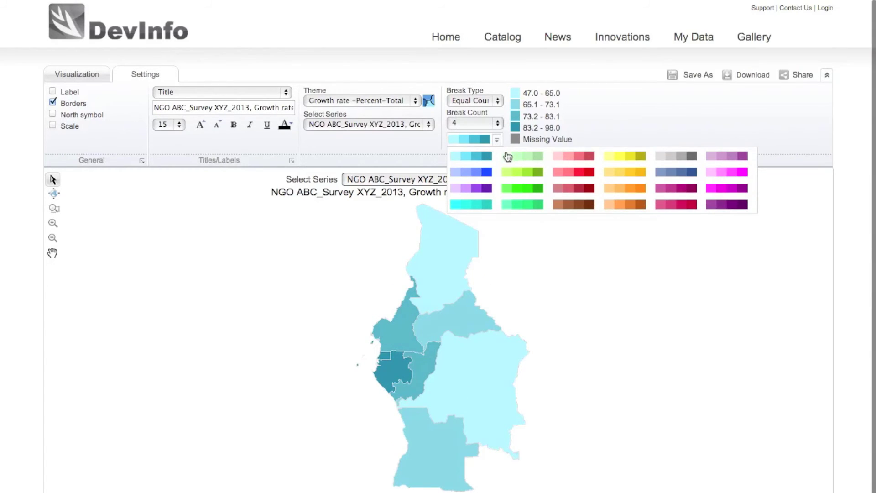
click(508, 158)
click(52, 92)
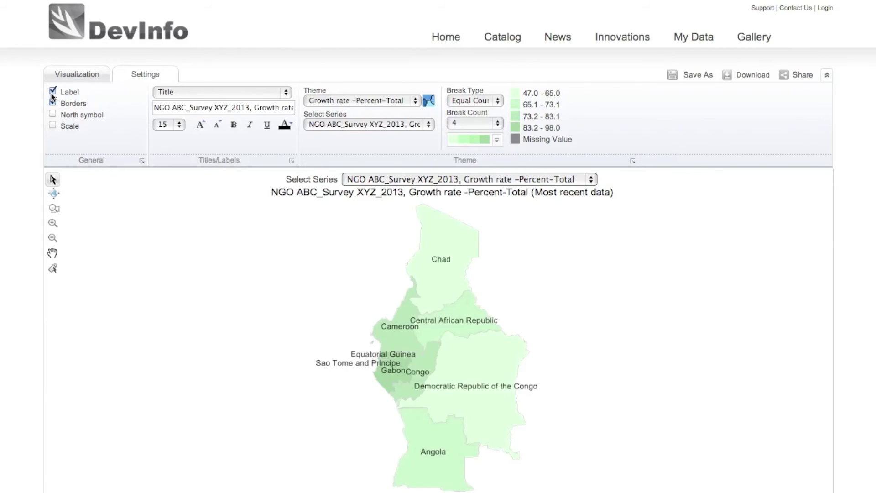
click(65, 77)
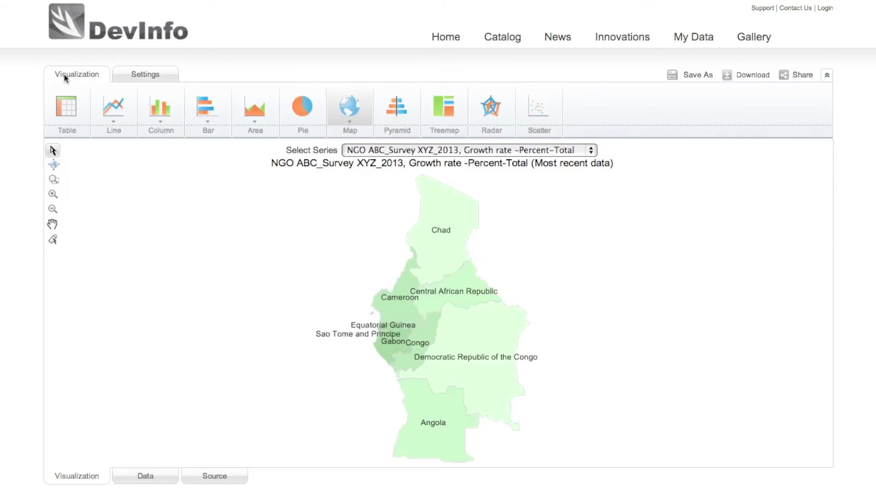
Turn the growth-rate data into a pie chart swapped to one slice per country.
click(304, 112)
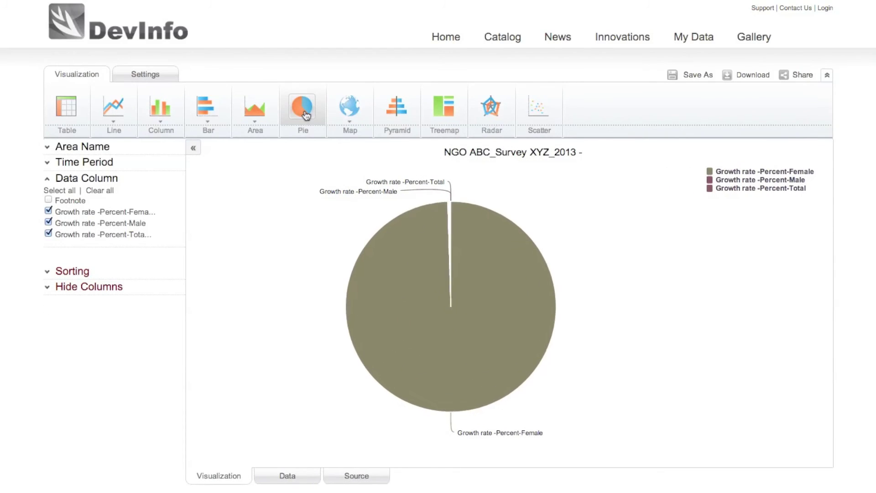
click(165, 80)
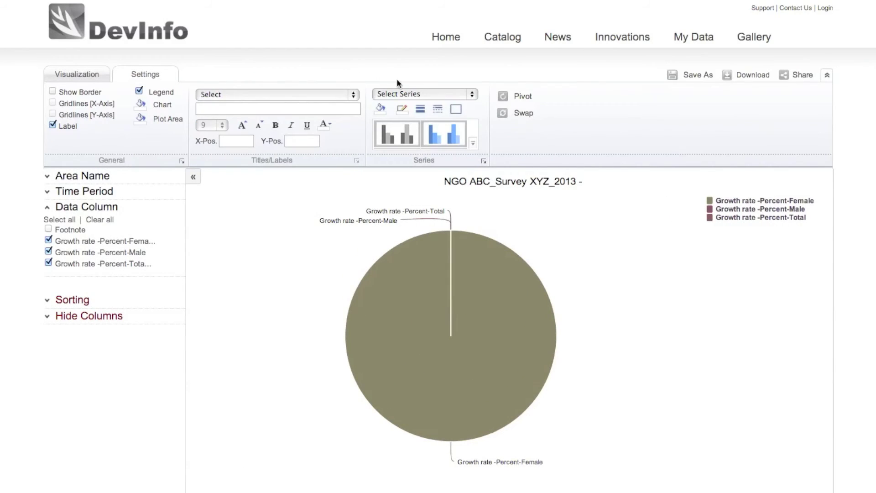
click(503, 113)
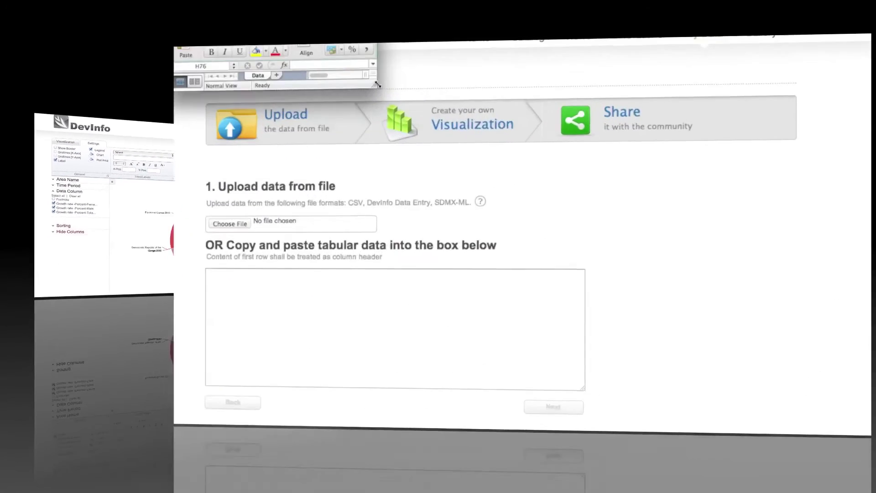
drag(377, 84, 442, 331)
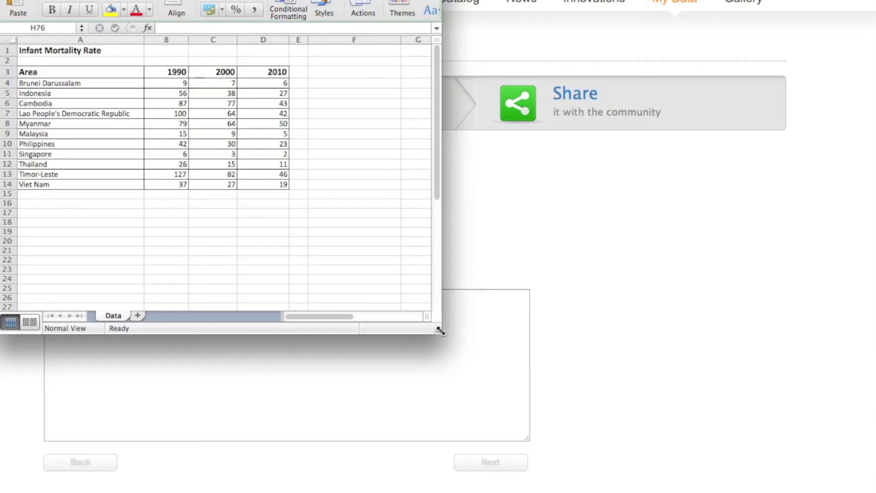
Copy the infant mortality table A3:D14 with its 1990, 2000 and 2010 columns.
drag(67, 72, 287, 186)
right_click(179, 130)
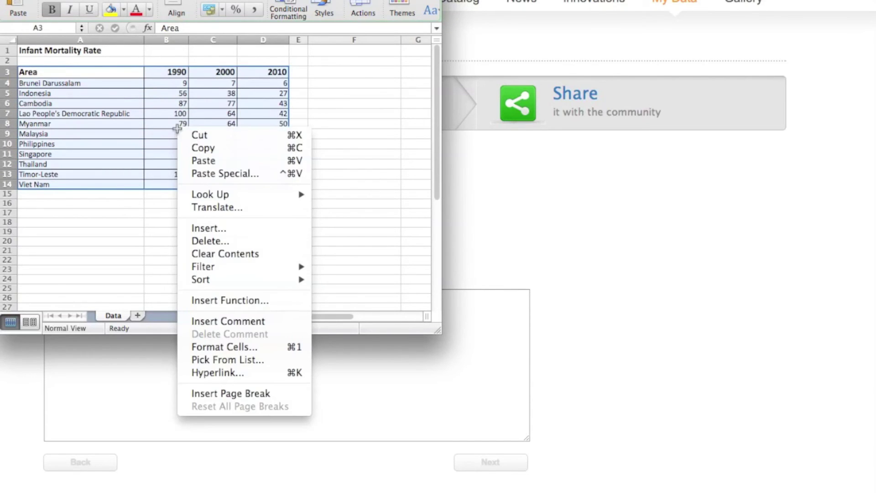
click(202, 147)
Paste the infant mortality table into DevInfo's data box and continue to area identification.
click(470, 167)
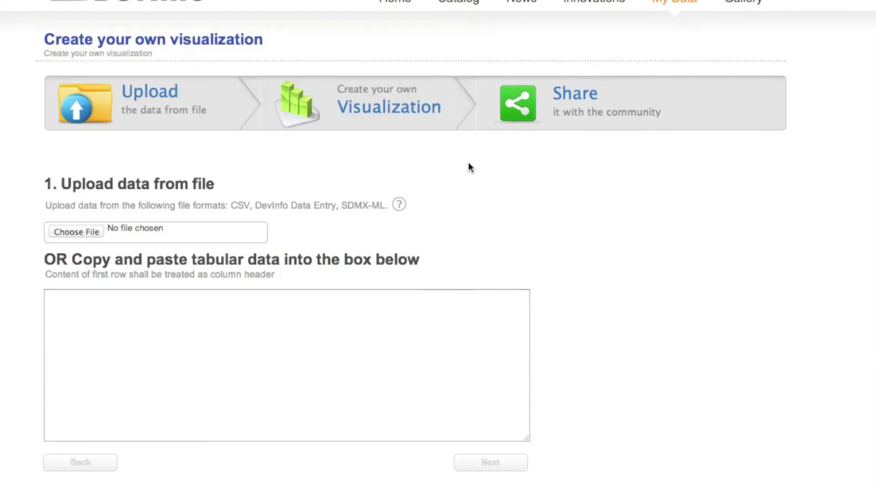
right_click(91, 319)
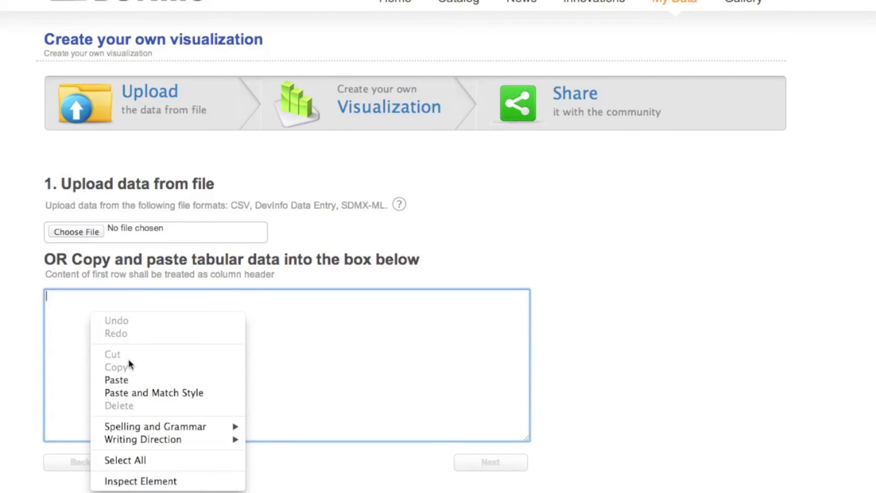
click(119, 379)
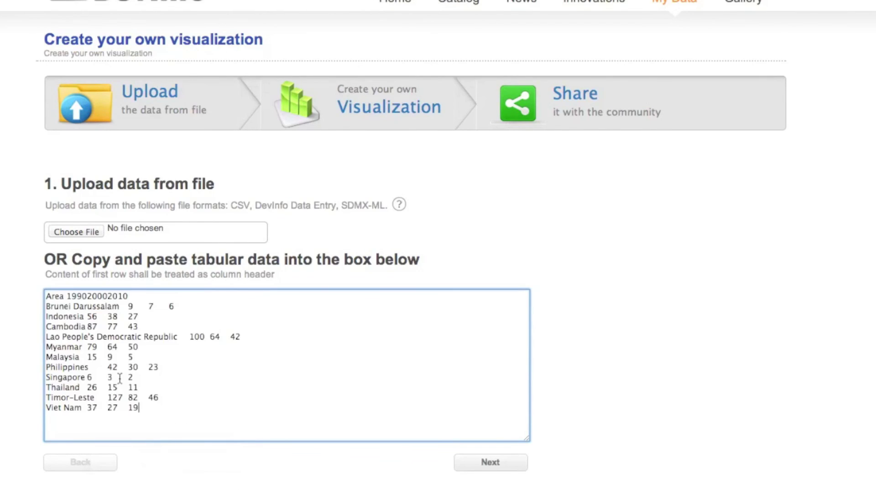
click(488, 468)
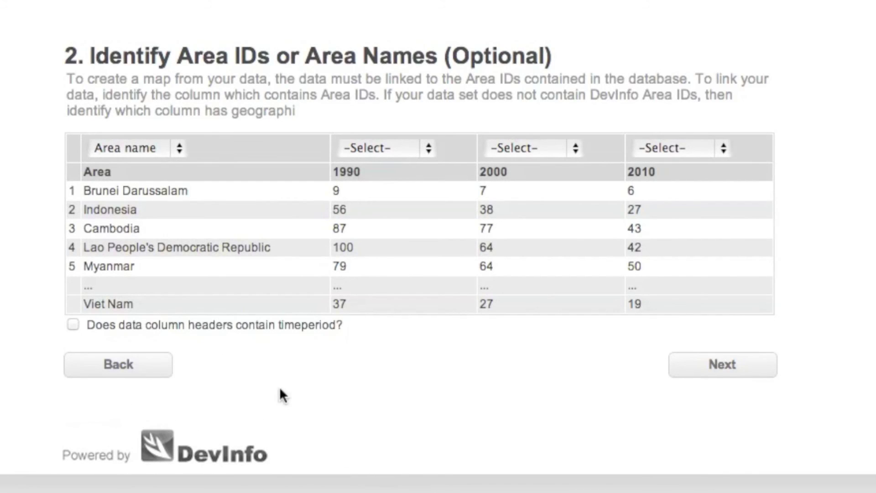